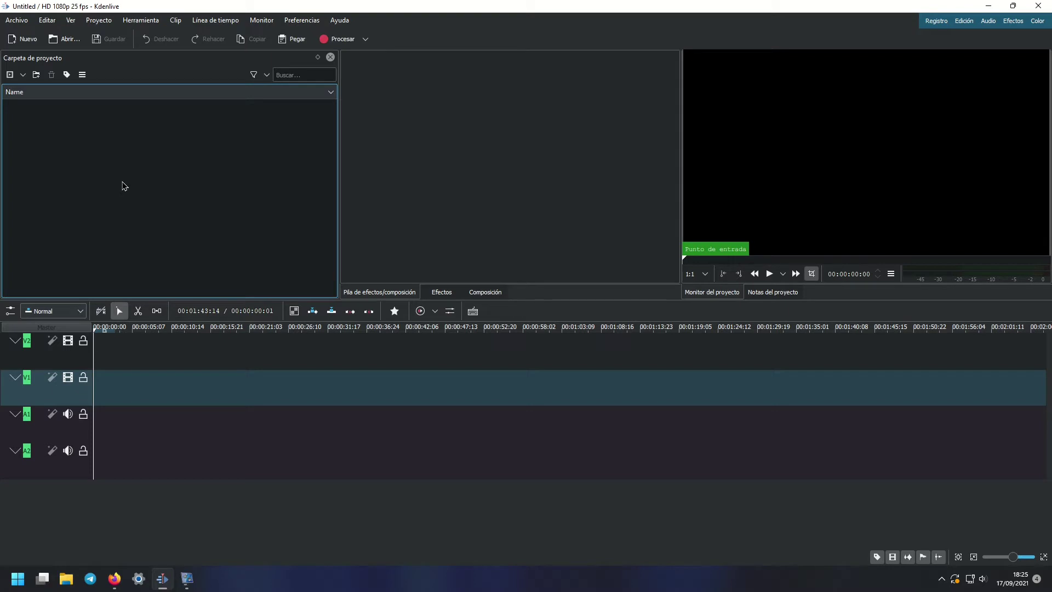
Import Dachshund Dog - 26314.mp4 and Sea - 4006.mp4 from the youtube edicion folder on the Desktop into the project.
right_click(121, 181)
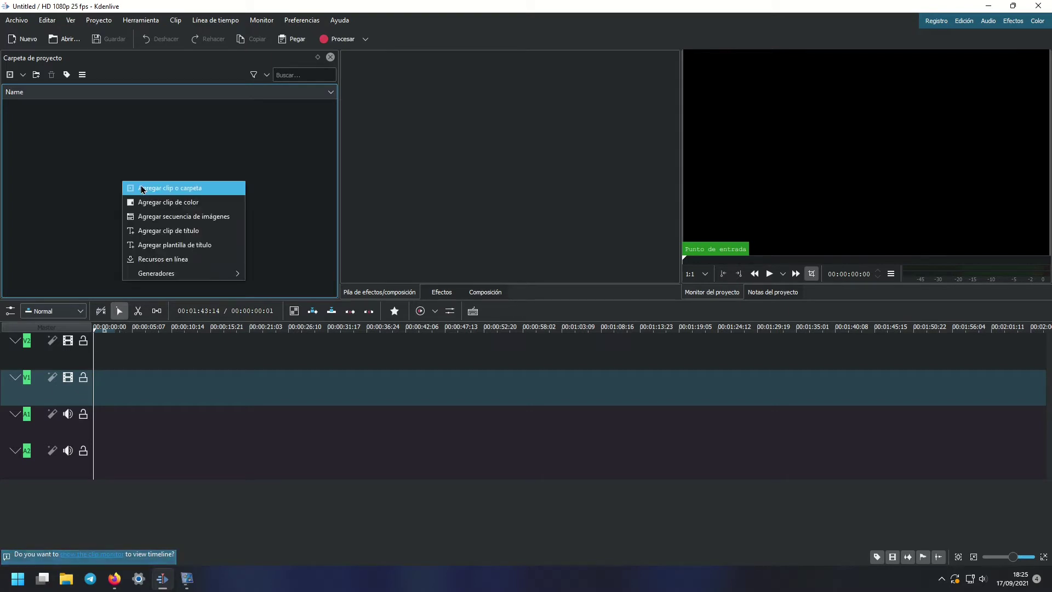
left_click(142, 189)
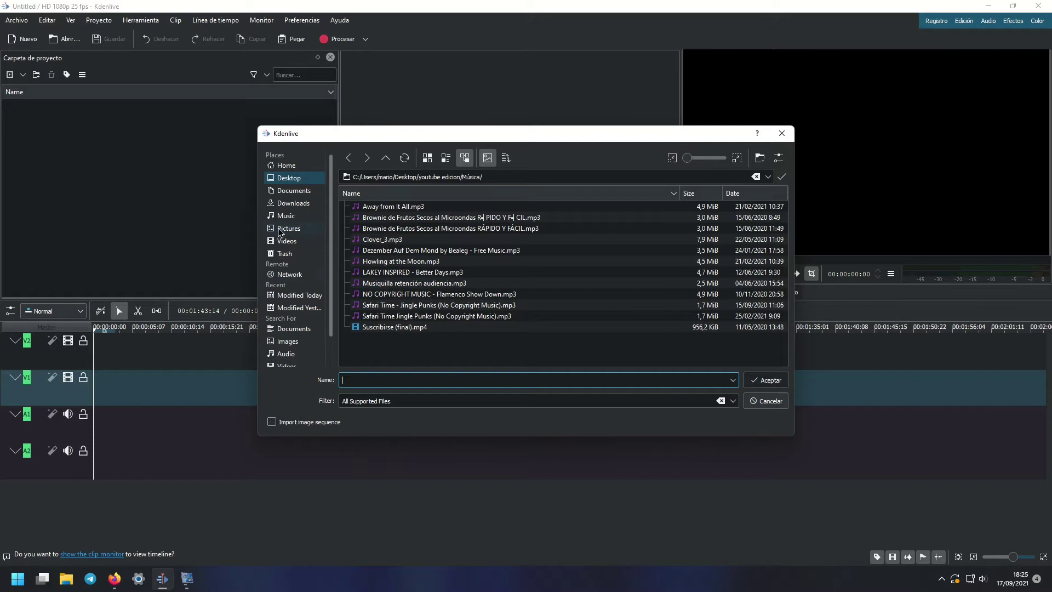
left_click(286, 179)
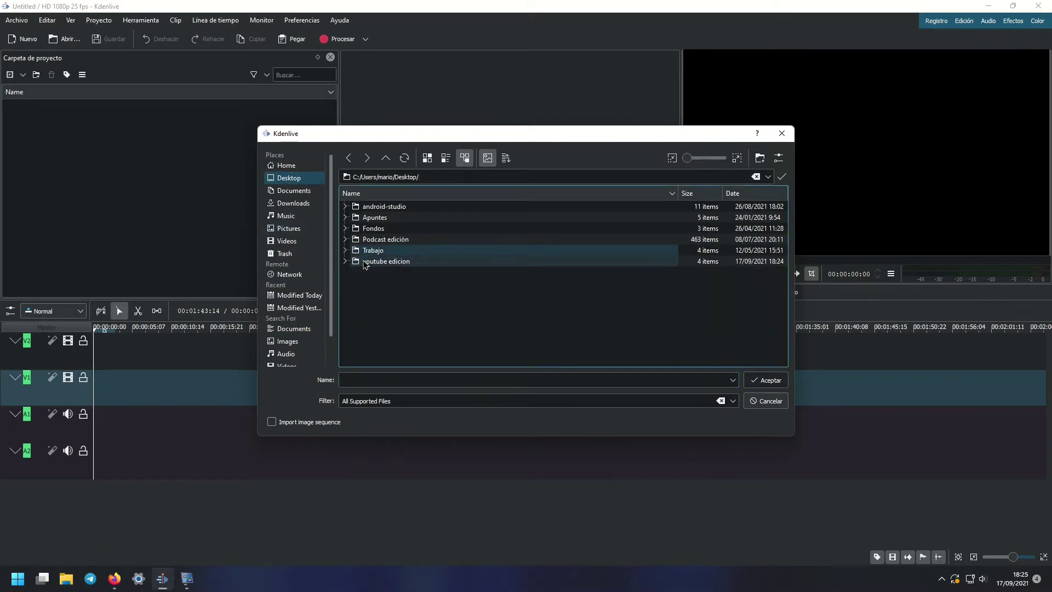
double_click(364, 265)
left_click(387, 239)
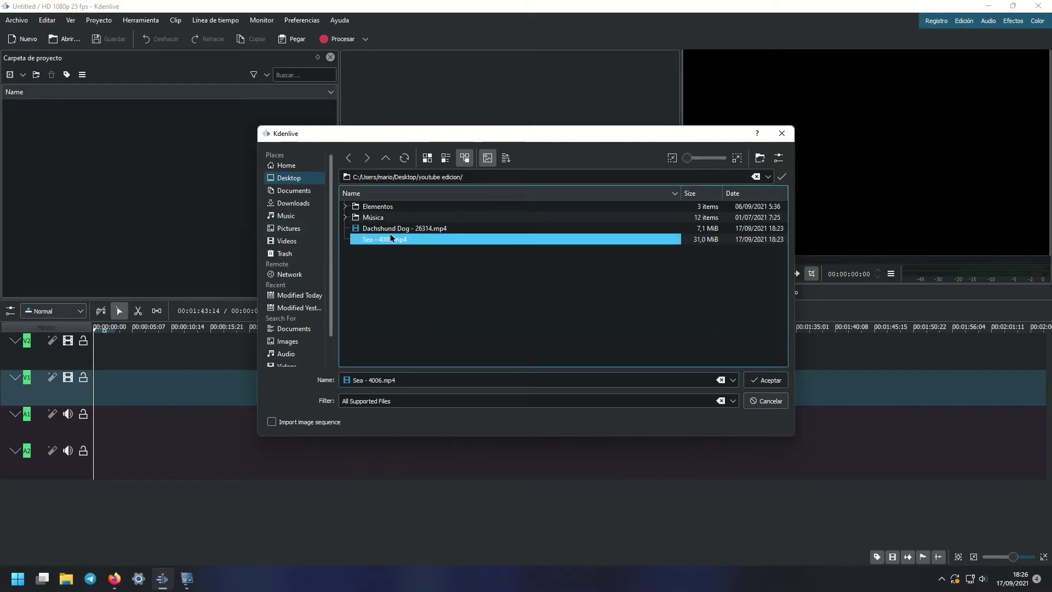
left_click(392, 229, "shift")
left_click(770, 382)
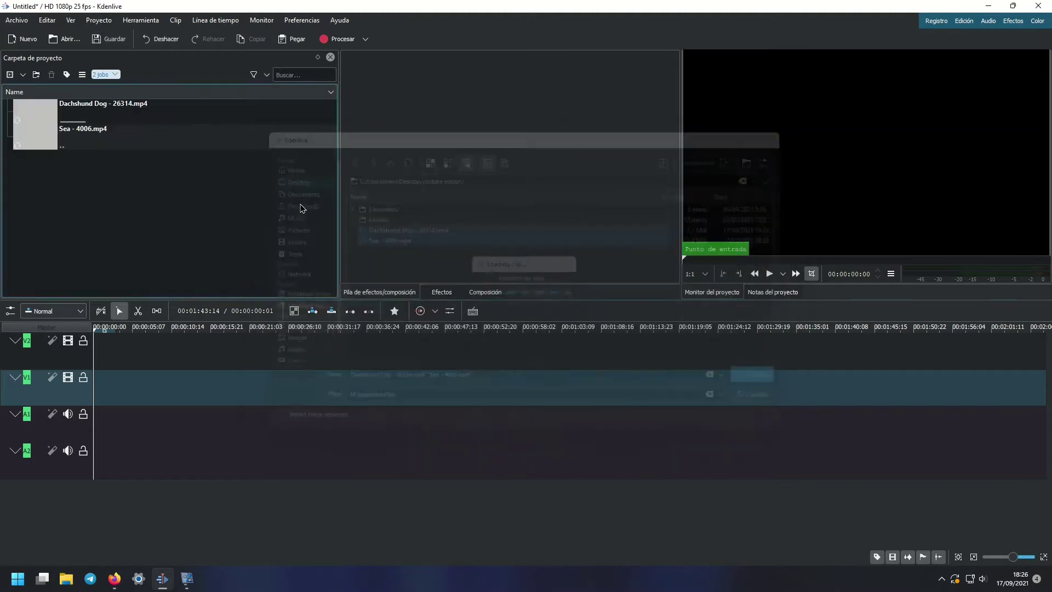
left_click(311, 286)
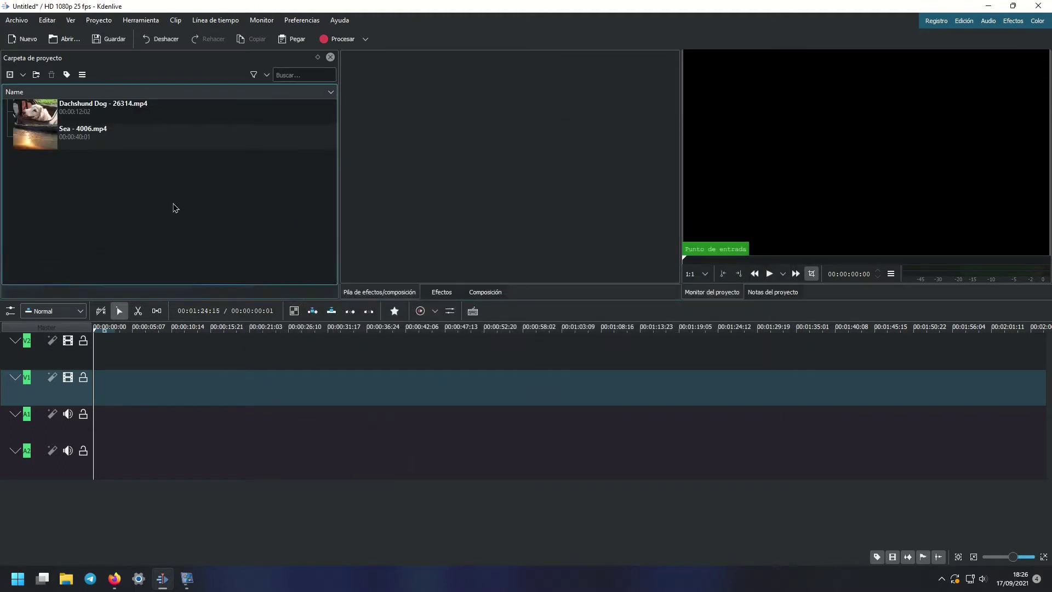
Place the Sea - 4006.mp4 clip at the start of video track V2.
left_click(82, 137)
left_click(83, 137)
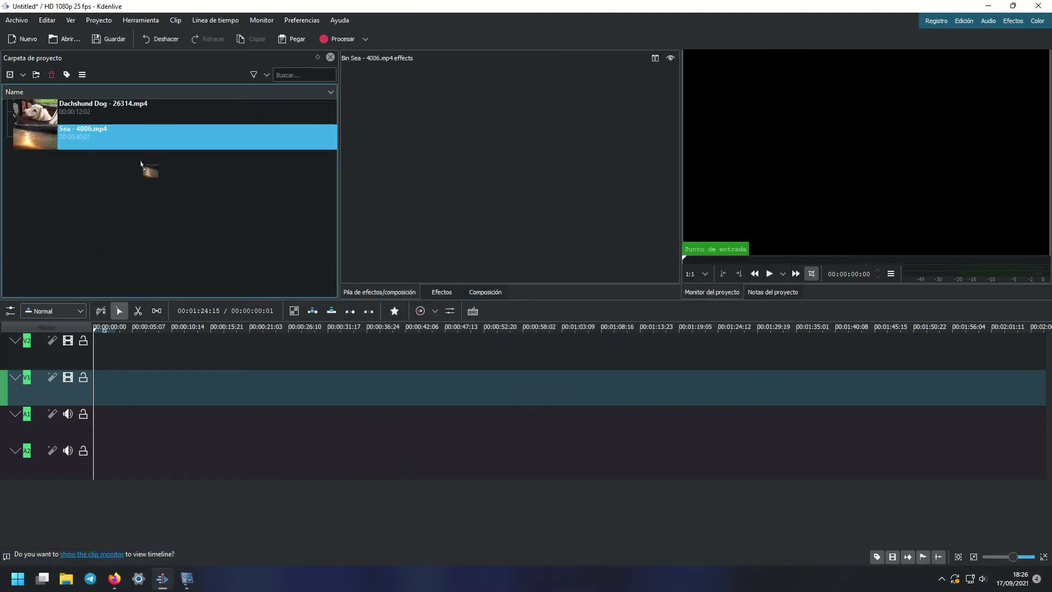
left_click_drag(95, 132, 100, 331)
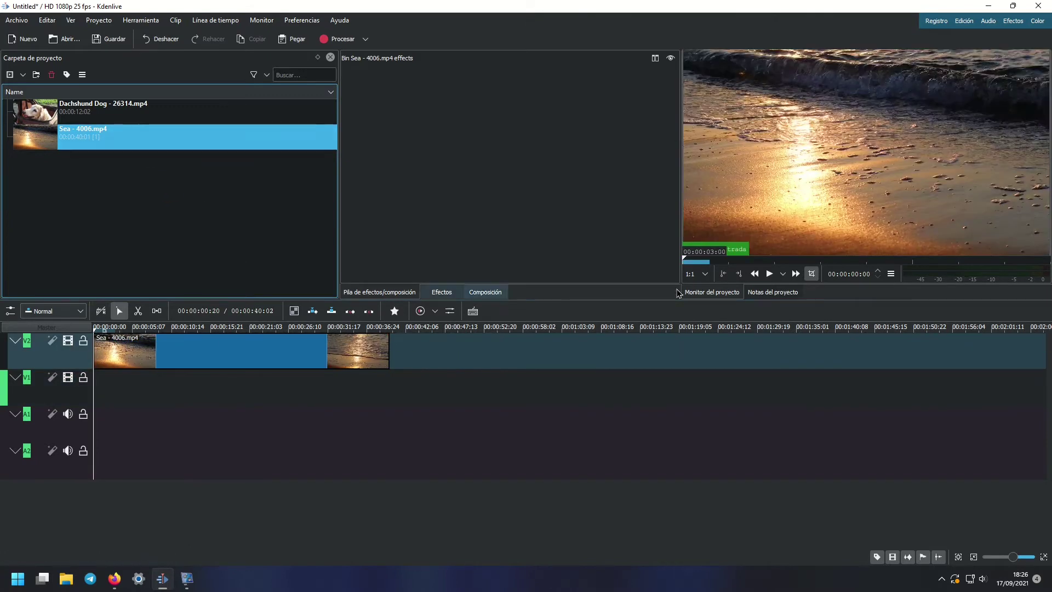
Preview the first seconds of the Sea clip in the project monitor.
left_click(769, 274)
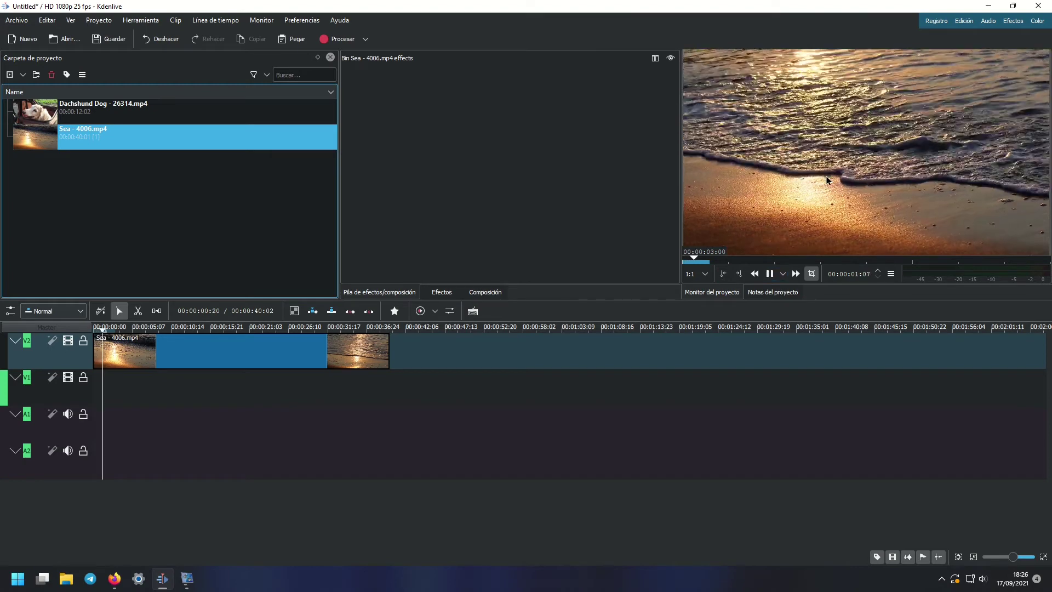
left_click(770, 275)
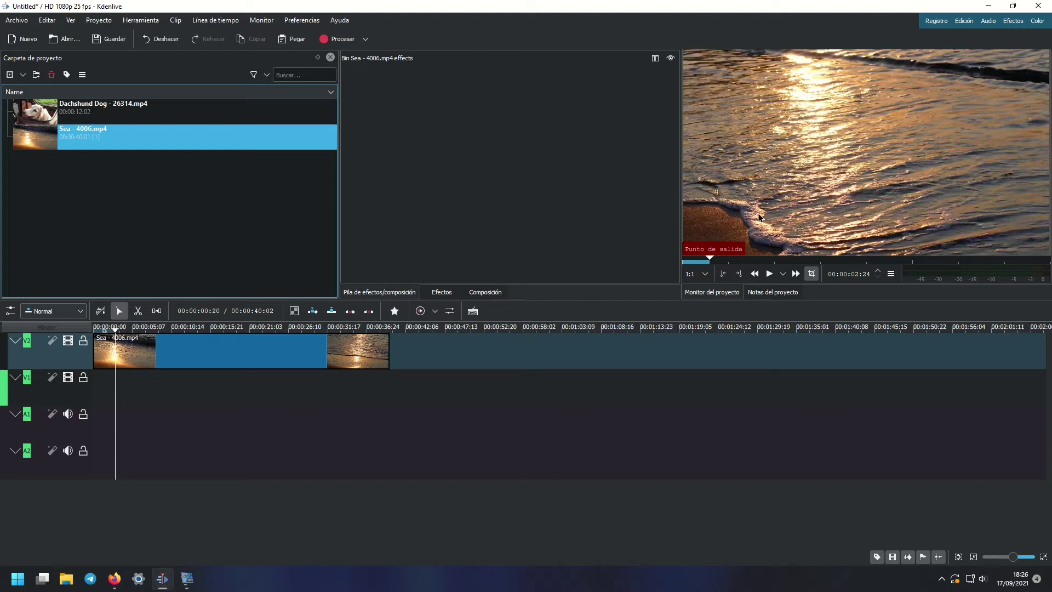
left_click(54, 116)
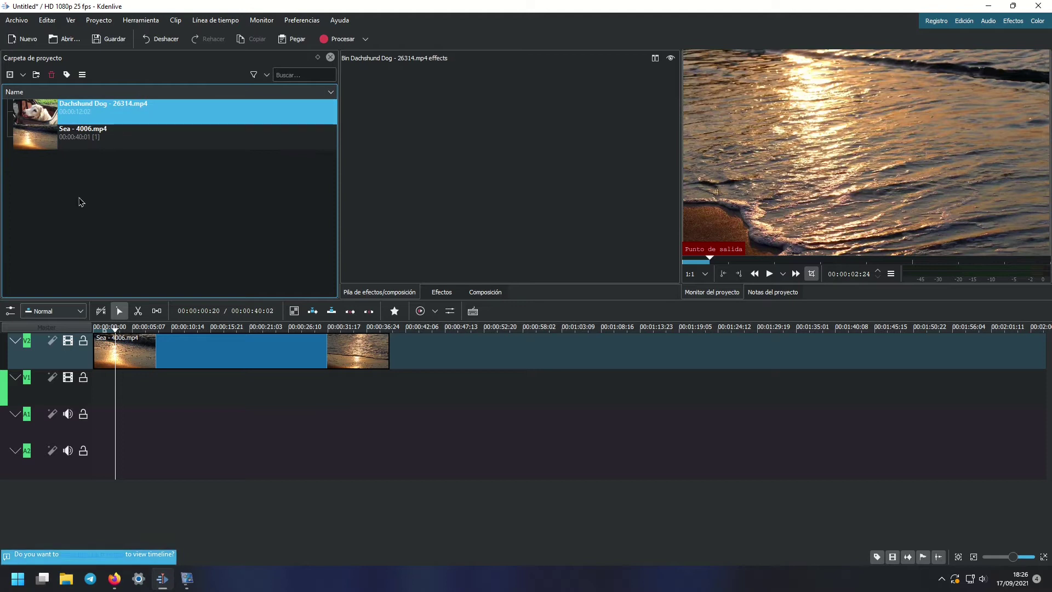
left_click(167, 346)
left_click(770, 274)
left_click(919, 100)
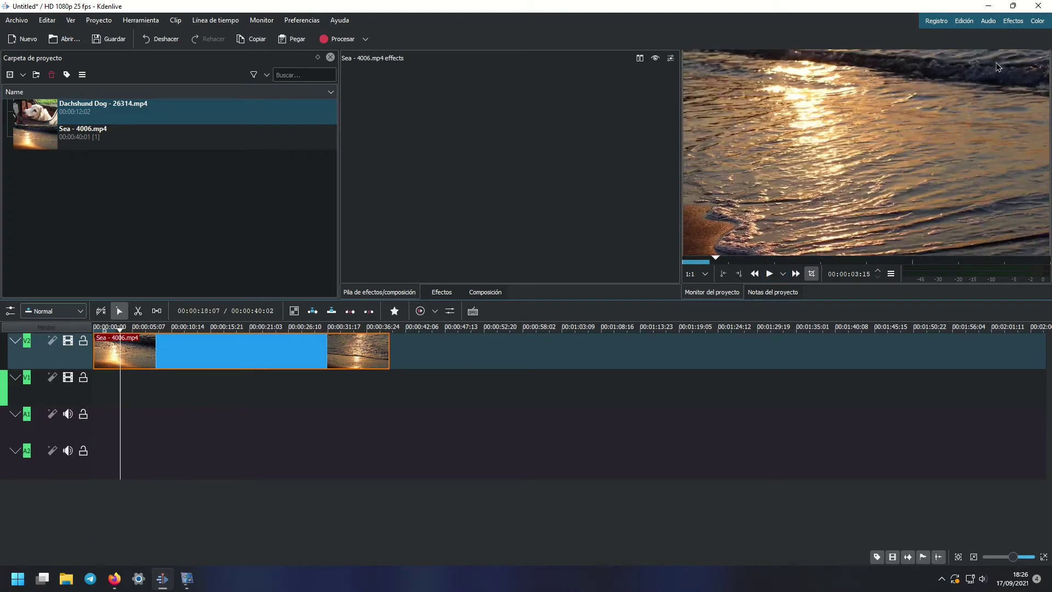
Move the Sea clip down to track V1 and place the Dachshund Dog clip above it at the start of track V2.
left_click(147, 114)
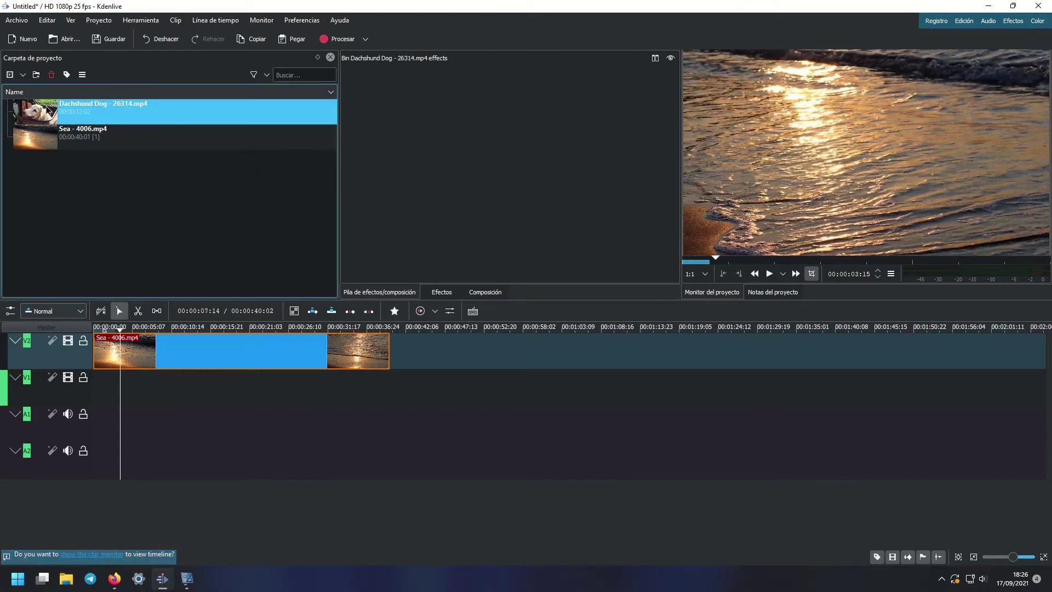
left_click(183, 348)
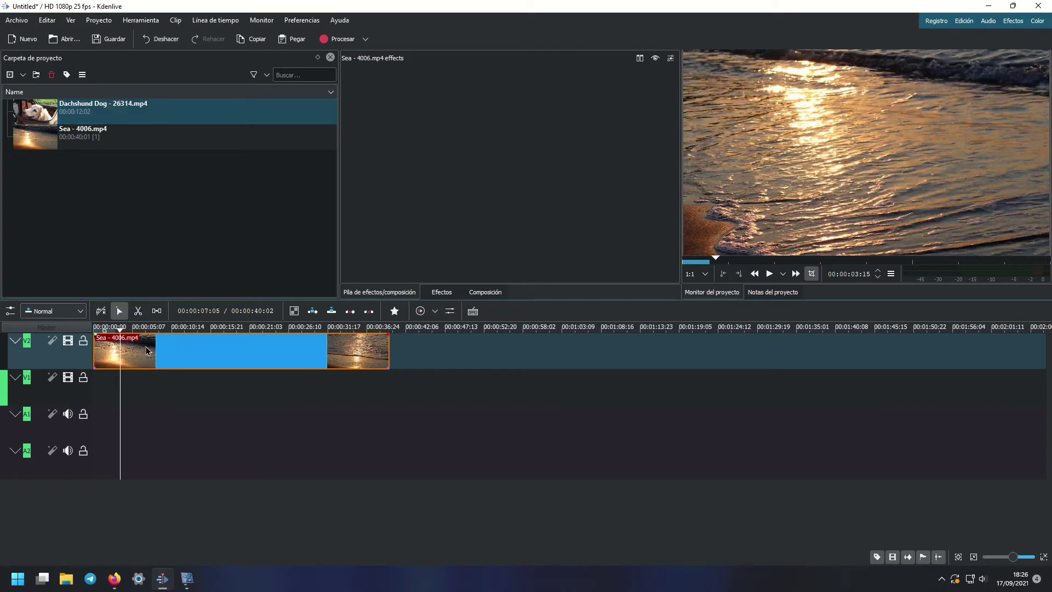
left_click_drag(187, 351, 168, 385)
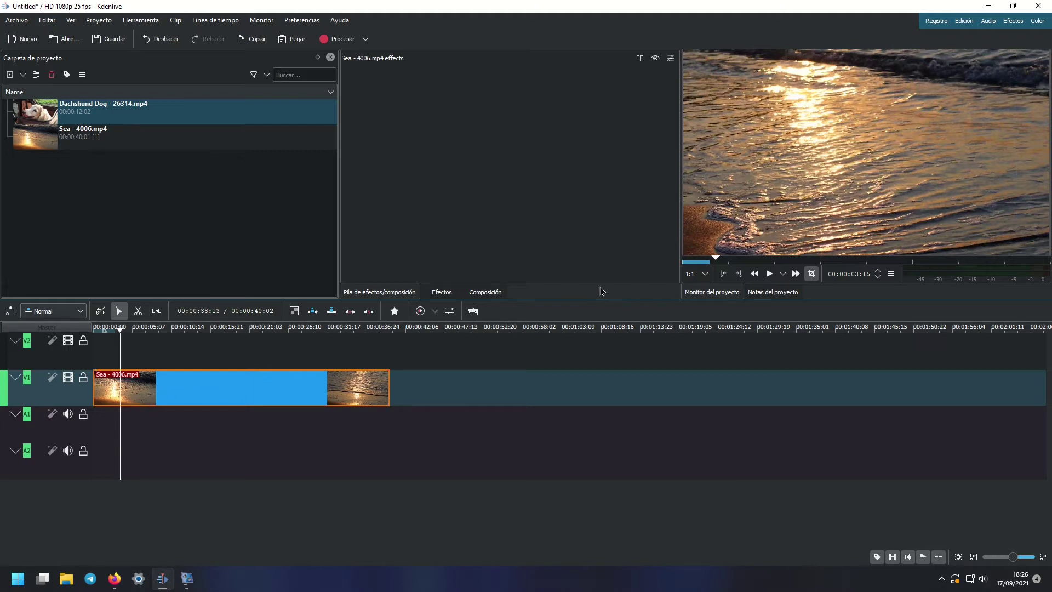
left_click_drag(126, 110, 94, 331)
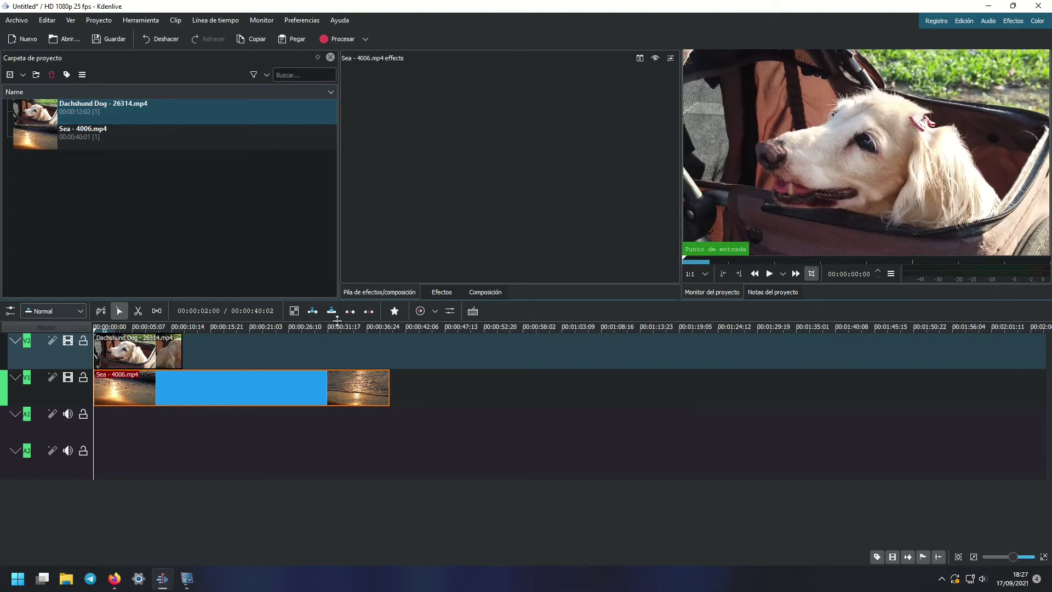
left_click(169, 365)
left_click(164, 384)
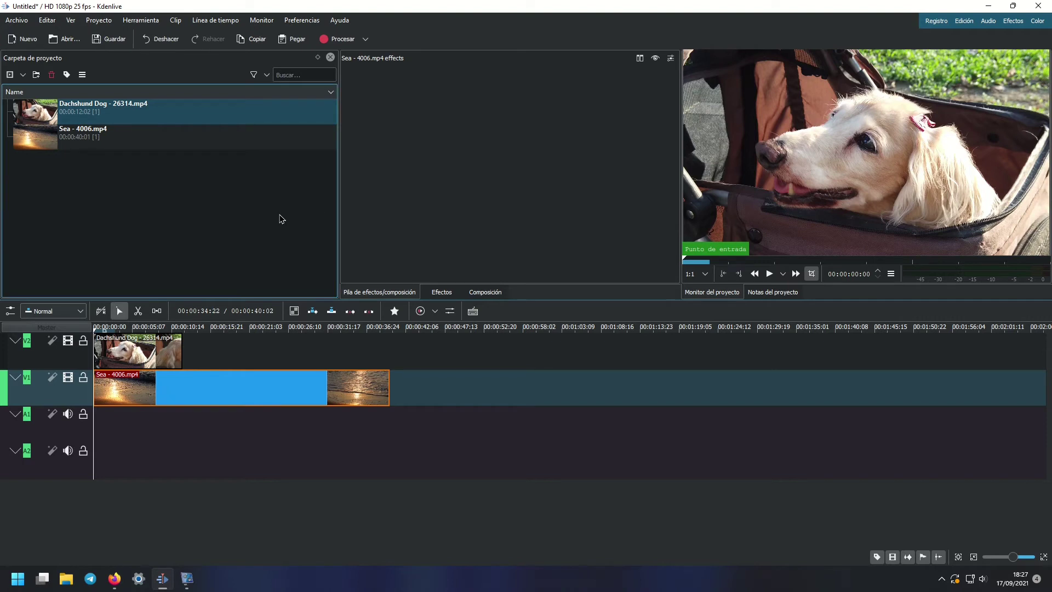
Search the effects for "posicion" and apply Posición y zoom to the Dachshund Dog clip on track V2.
left_click(436, 296)
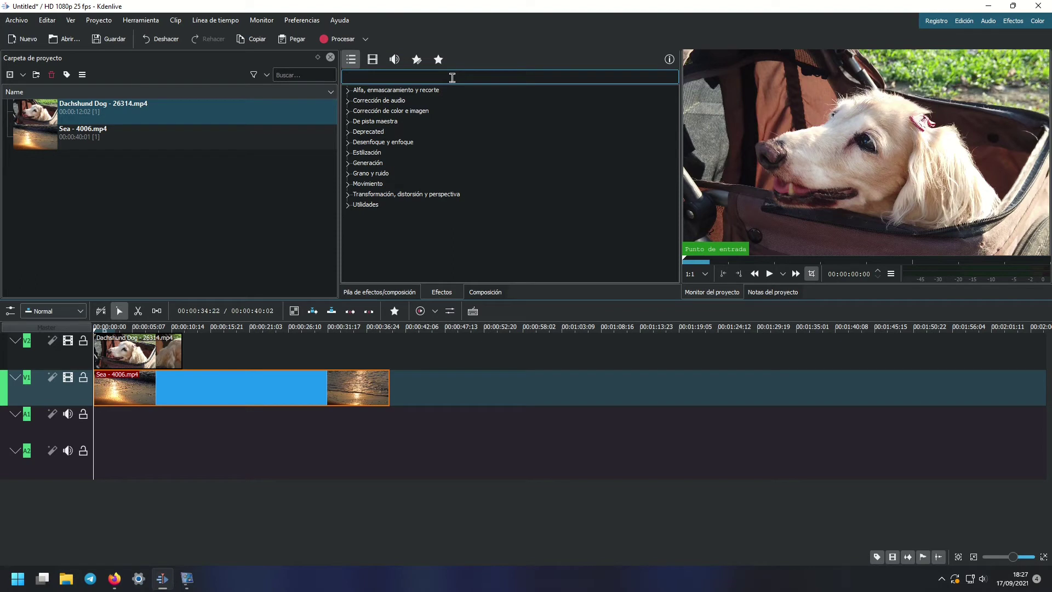
type("posicion")
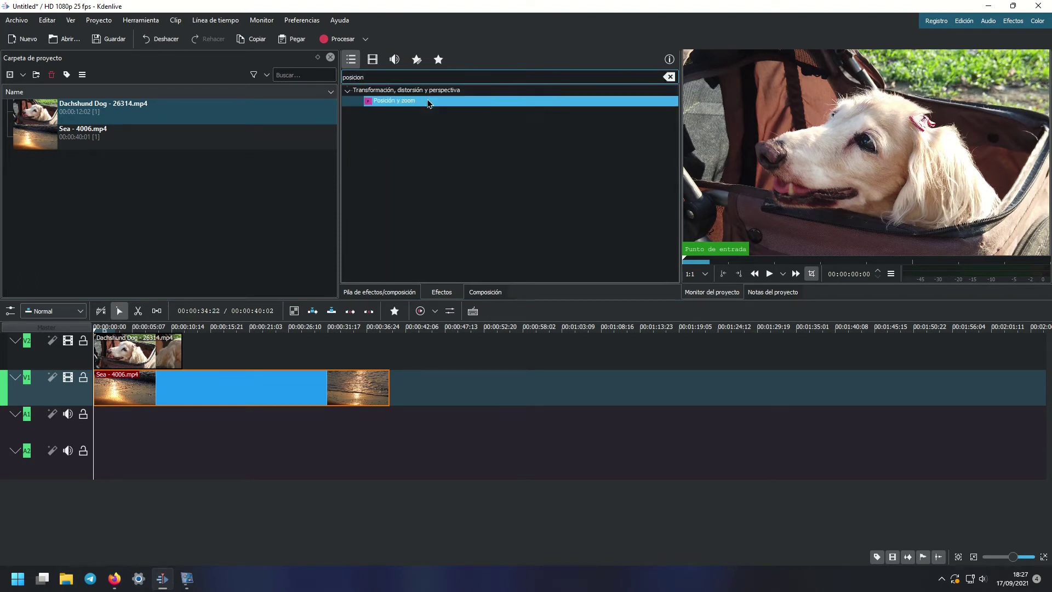
left_click(429, 102)
left_click_drag(390, 98, 375, 231)
left_click_drag(187, 314, 127, 354)
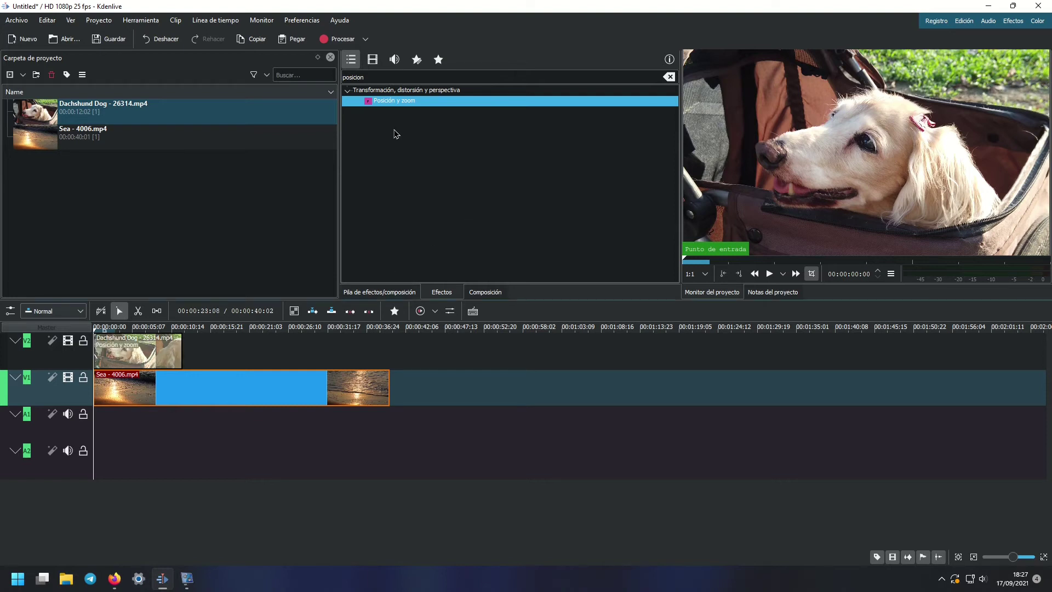
Shrink the Dachshund Dog clip to about 37.5% in the lower-right corner of the video frame, at about X 1161, Y 675.
left_click(148, 356)
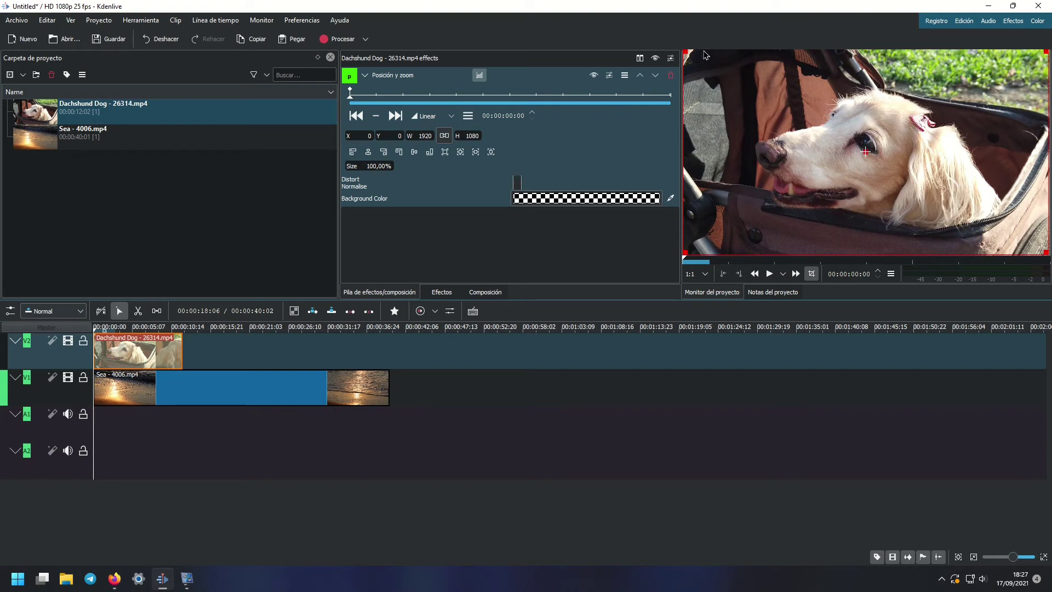
left_click_drag(682, 49, 905, 181)
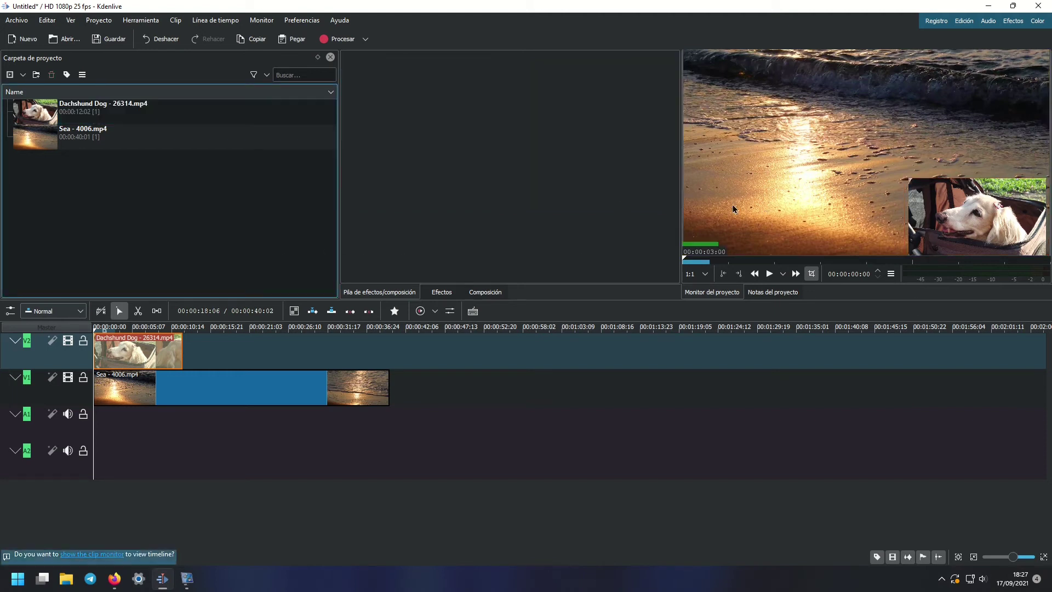
left_click(279, 380)
left_click(141, 347)
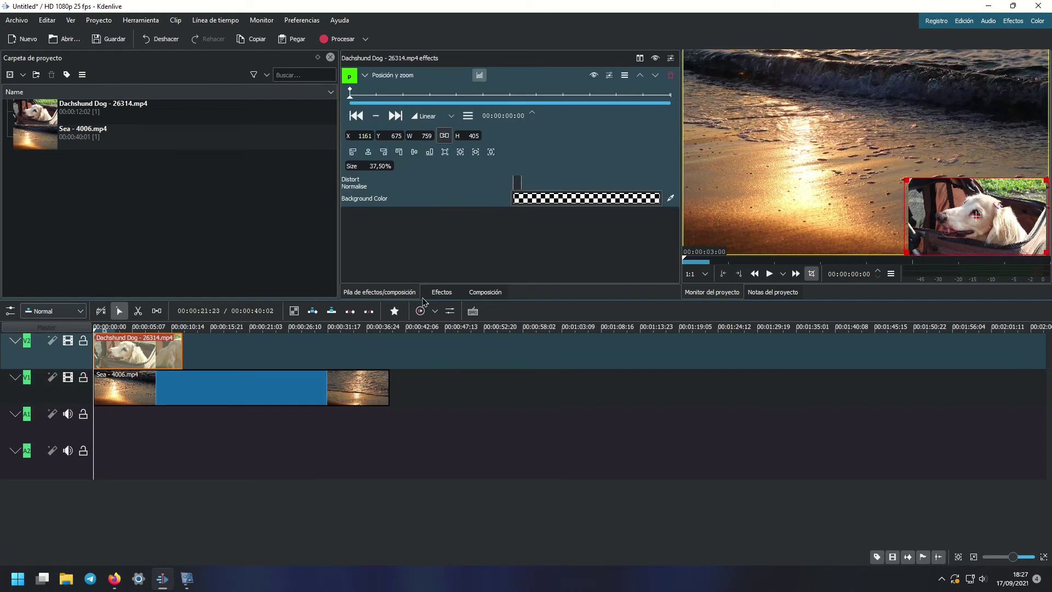
Play the timeline from the beginning to check the dog video overlaid on the sea footage.
left_click_drag(114, 329, 94, 329)
left_click(770, 274)
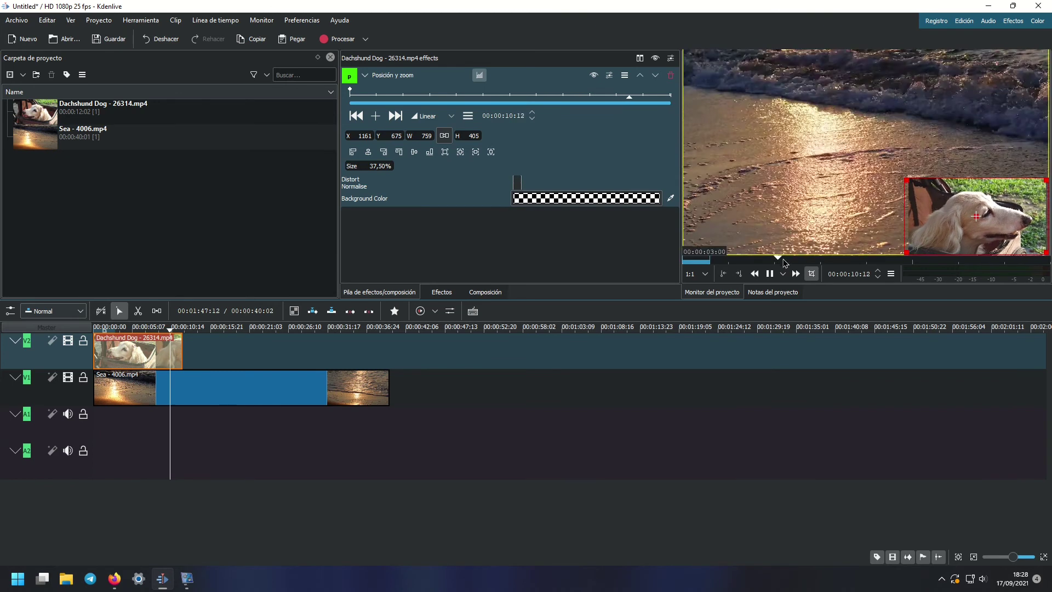
left_click(770, 274)
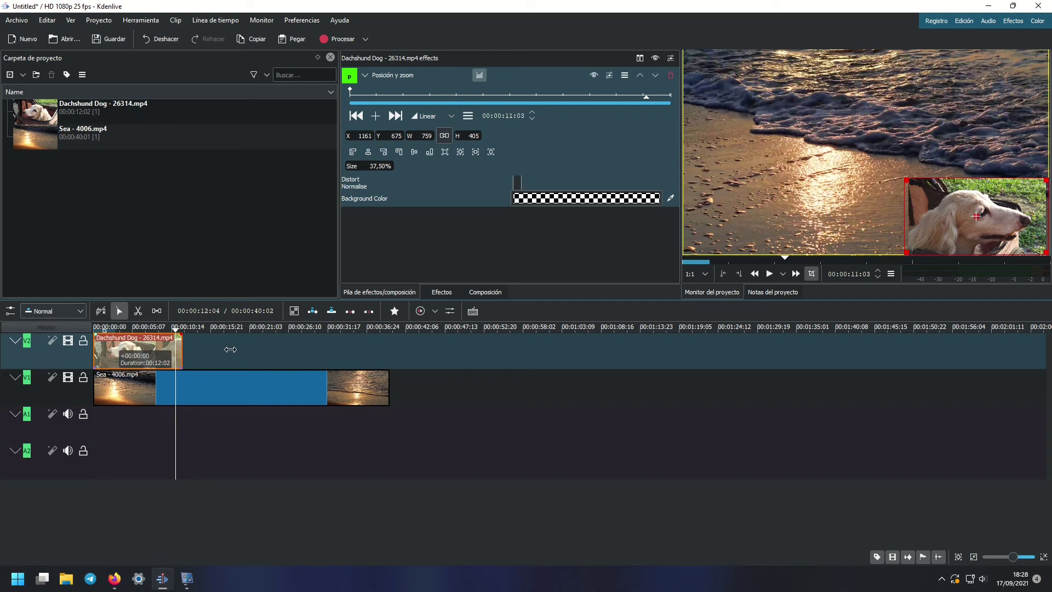
Trim the end of the Sea clip on V1 to match the end of the Dachshund Dog clip.
left_click(363, 385)
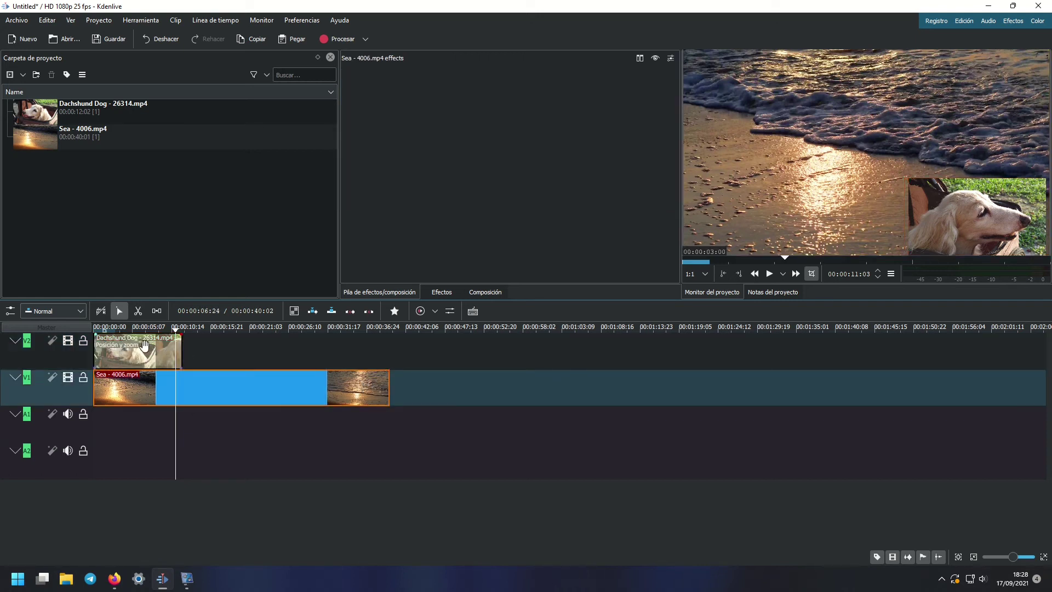
left_click(145, 345)
left_click_drag(387, 394, 186, 391)
From the timeline start, move the dog overlay to the frame's upper-right corner and resize it to about 682 × 435.
key("Home")
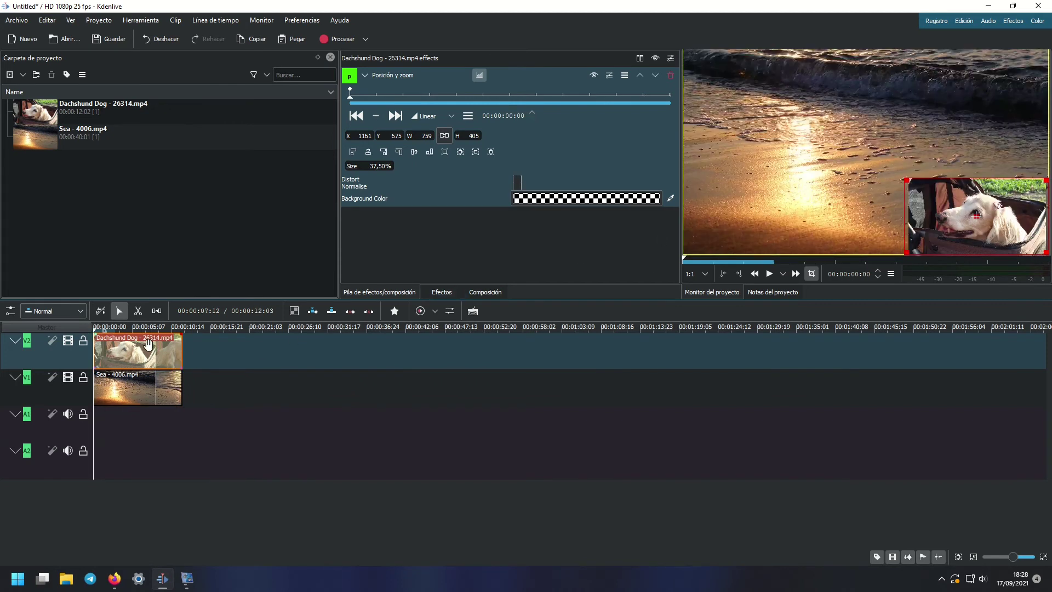
left_click_drag(976, 215, 976, 85)
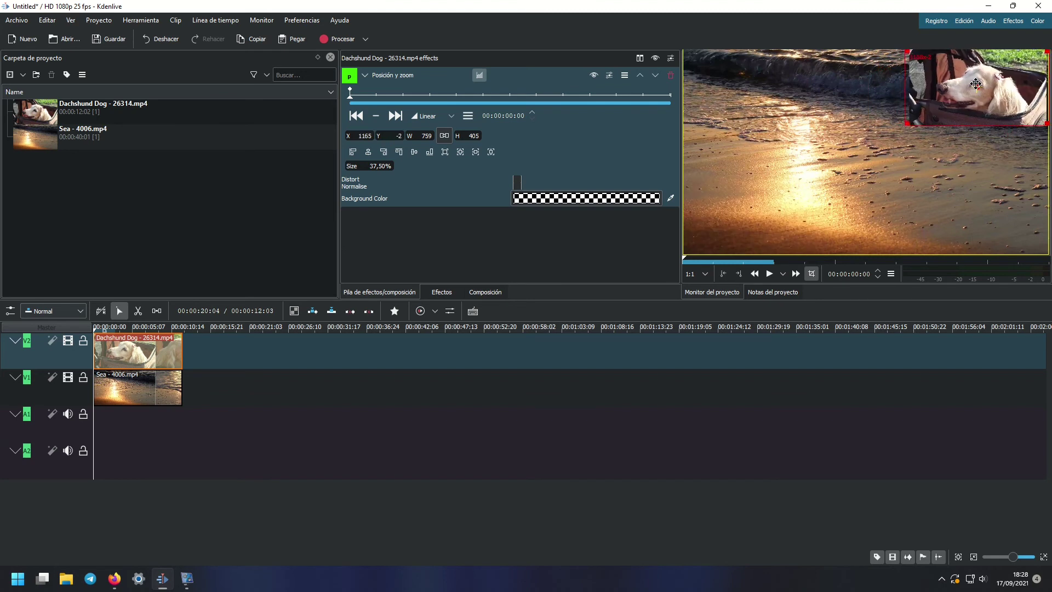
mouse_move(905, 123)
left_mouse_down()
mouse_move(966, 126)
mouse_move(921, 130)
left_mouse_up()
Play back the composition to review the dog overlay in the upper-right corner of the frame.
left_click(769, 274)
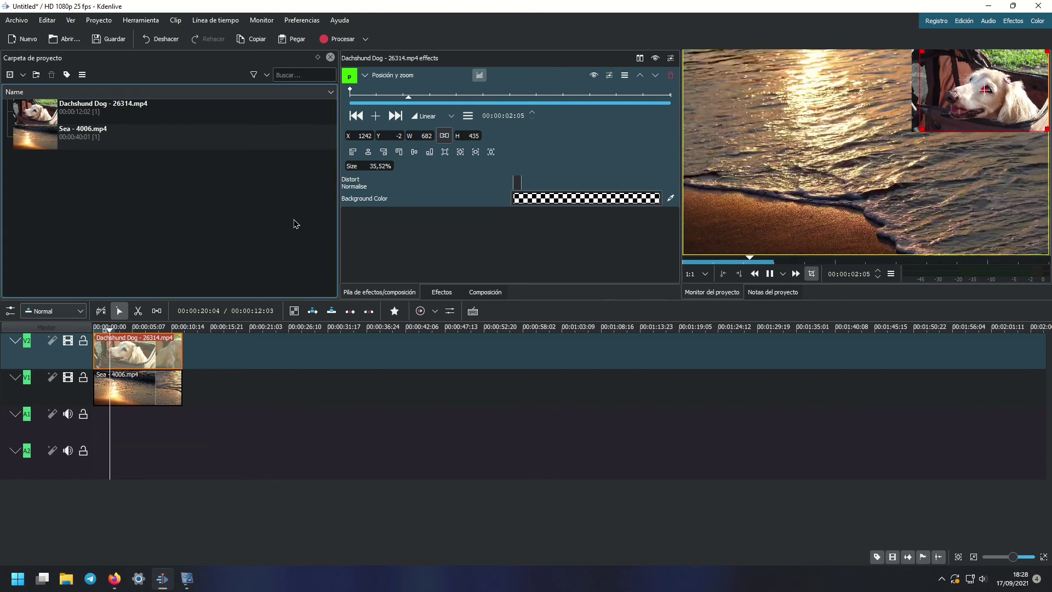
left_click(857, 178)
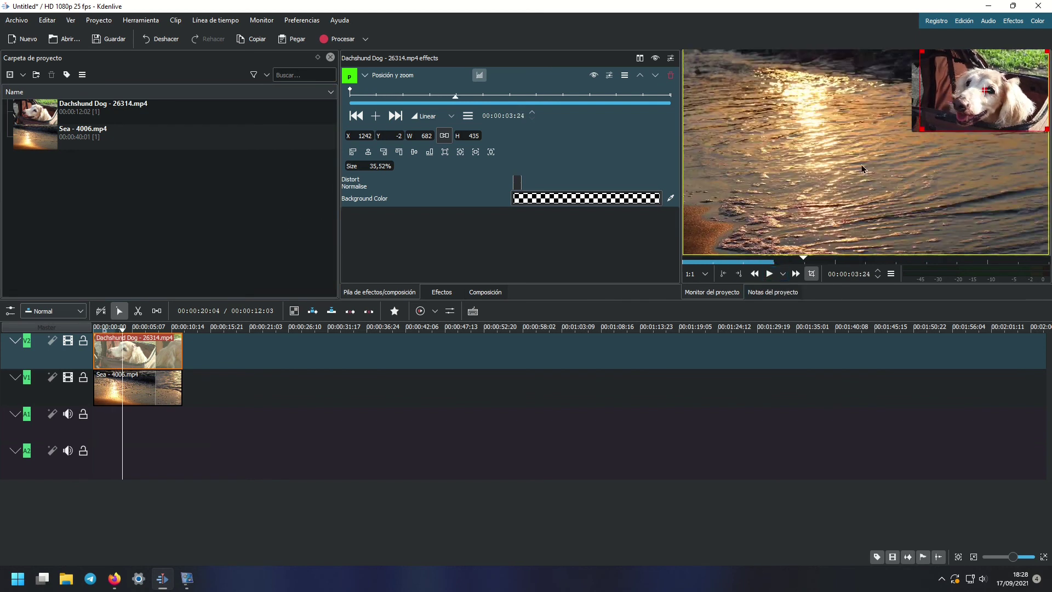
left_click(770, 274)
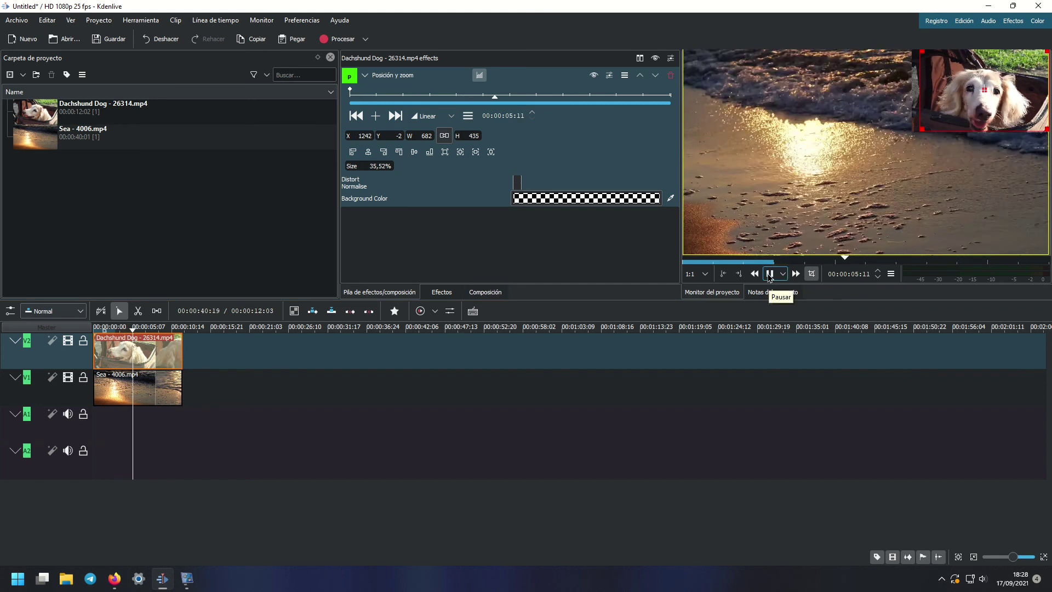
left_click(769, 274)
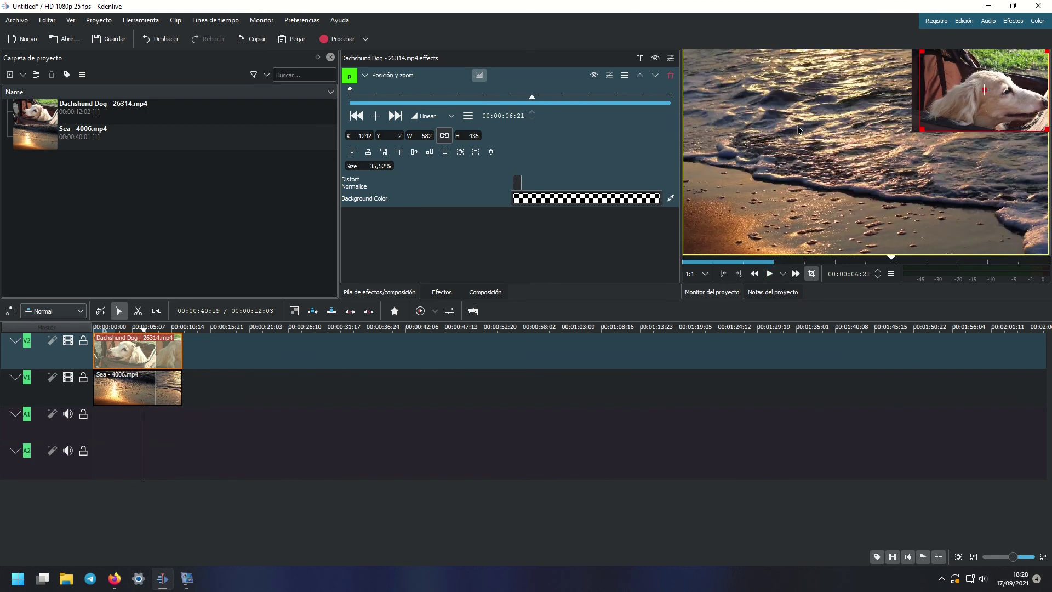